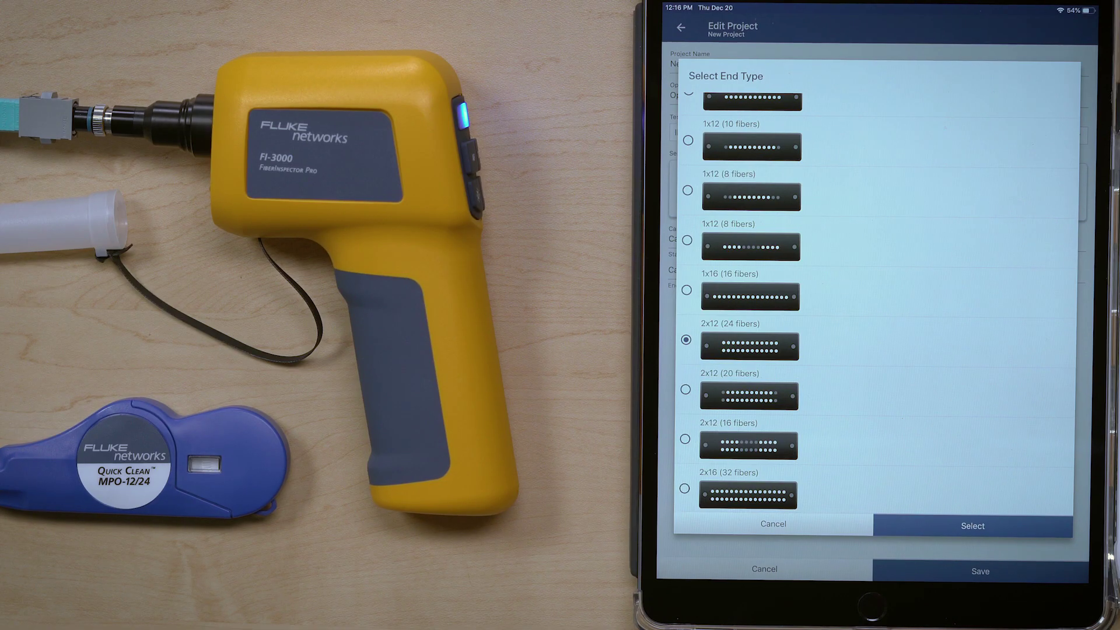
- Confirm 2x12 (24 fibers) as the New Project's fiber end type
click(973, 525)
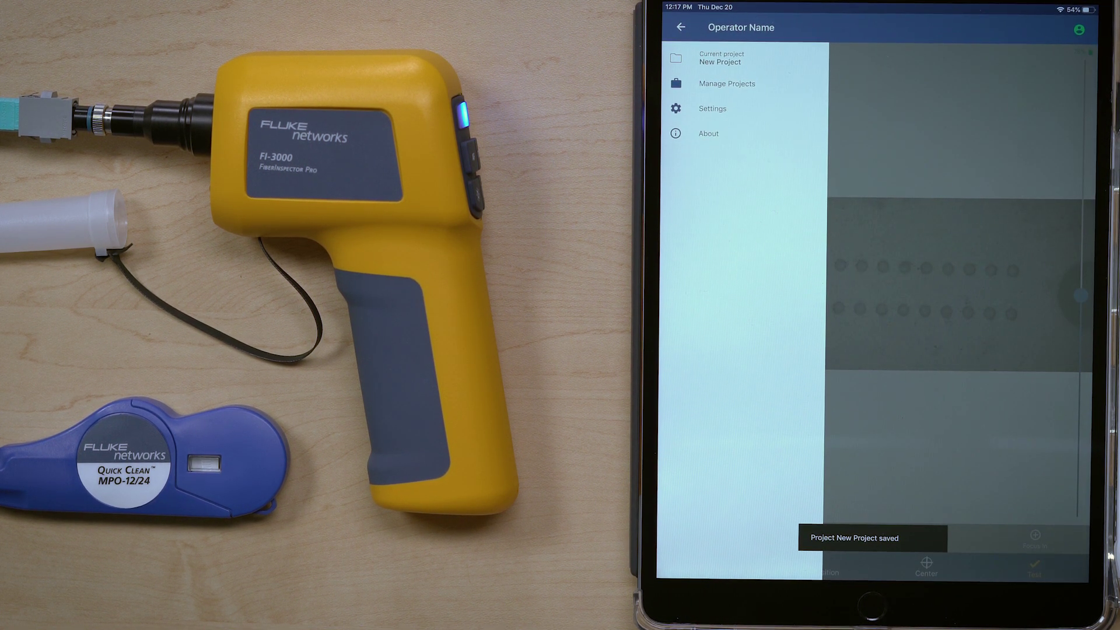
- Close the side menu and test the 24-fiber Cable 002 endface against IEC 61300-3-35
click(681, 27)
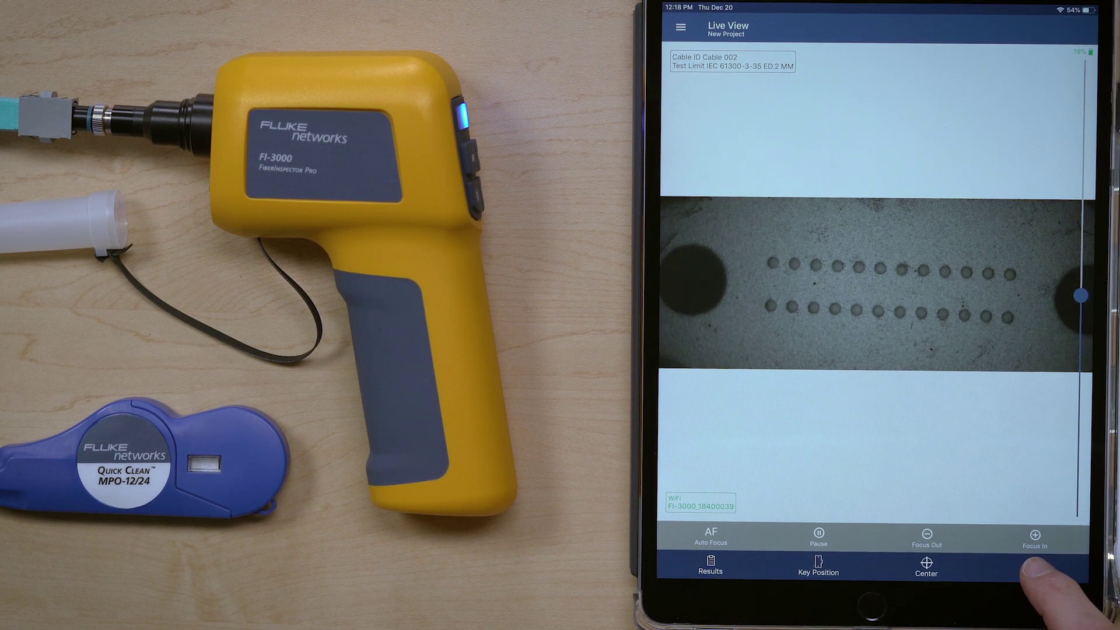
click(1033, 568)
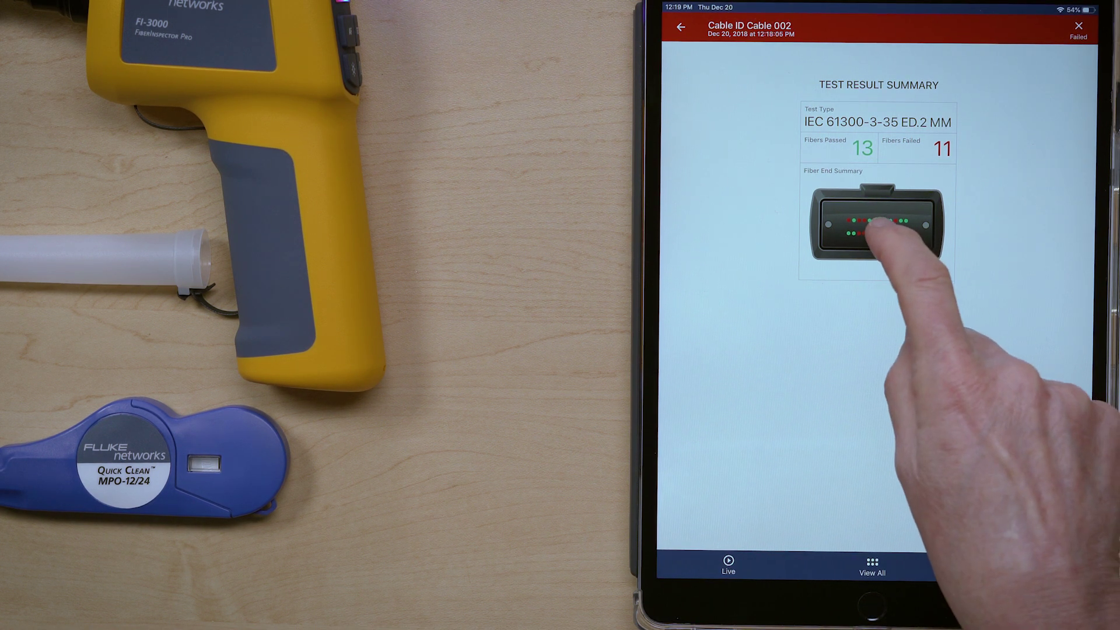
click(898, 230)
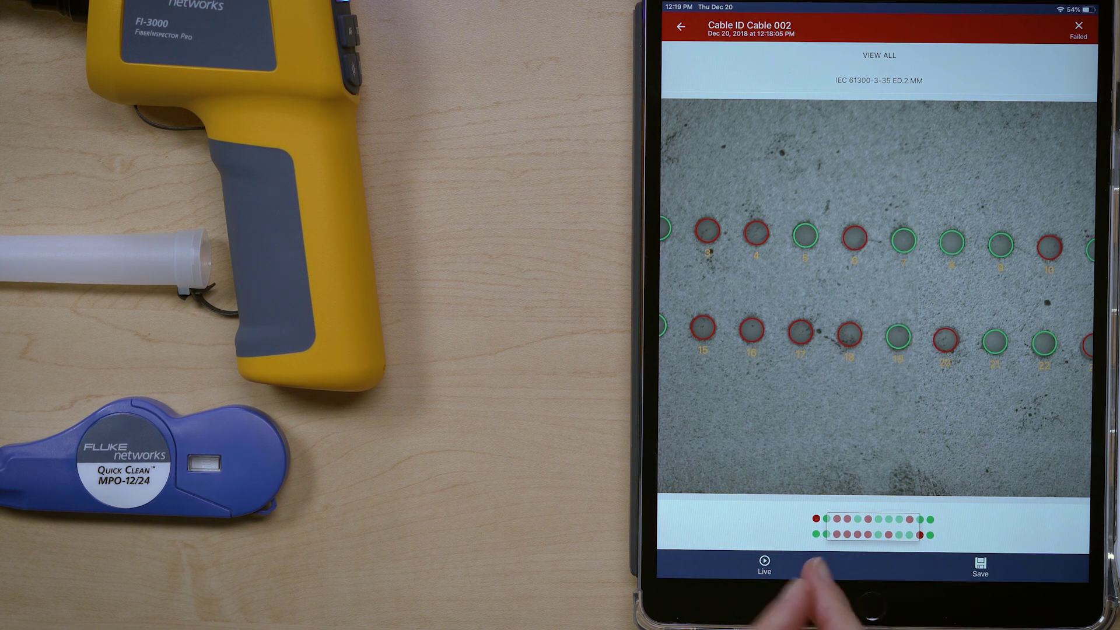
- Pan across the 24-fiber endface image to the last fibers, then open fiber 3 alone
mouse_move(688, 445)
mouse_down()
mouse_move(831, 407)
mouse_move(675, 400)
mouse_up()
mouse_move(825, 462)
mouse_down()
mouse_move(726, 426)
mouse_move(987, 412)
mouse_up()
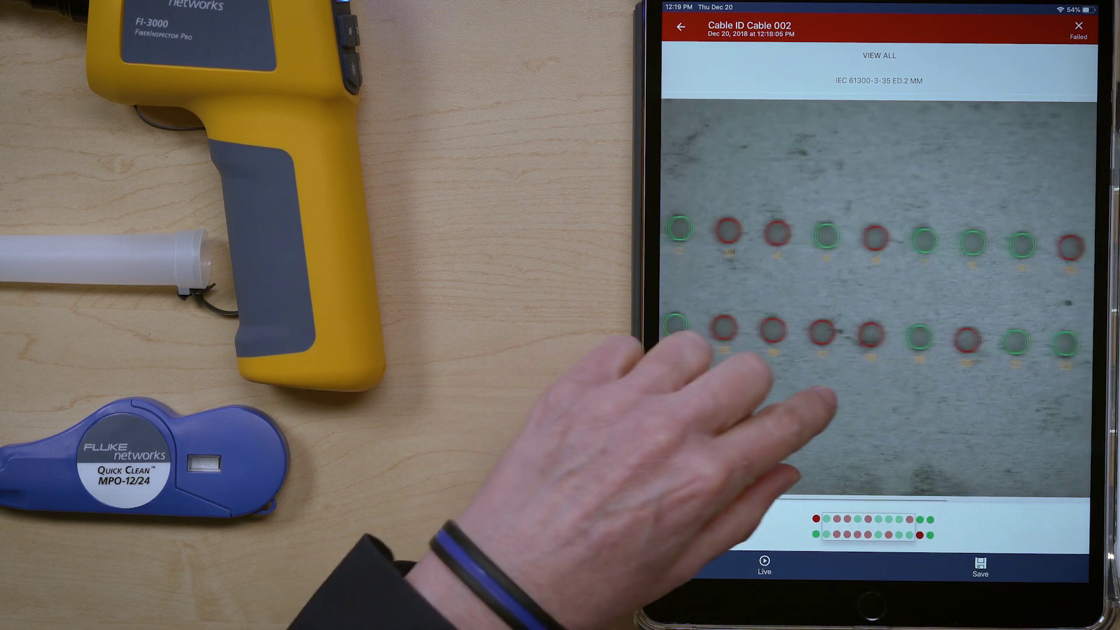
scroll(875, 298, up, 5)
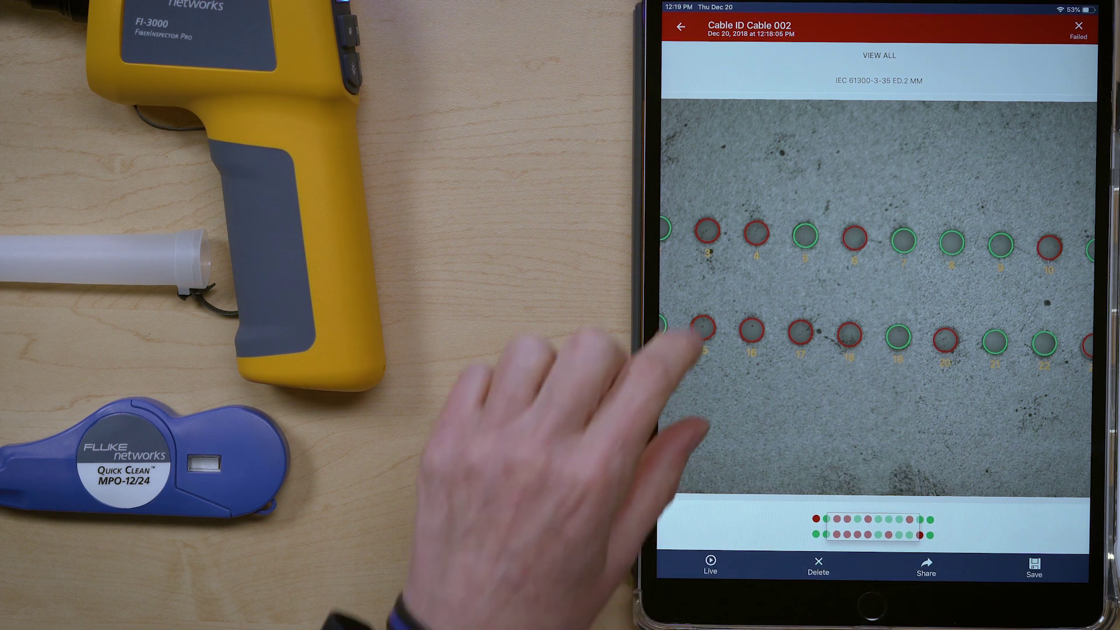
scroll(875, 289, up, 3)
scroll(875, 290, up, 2)
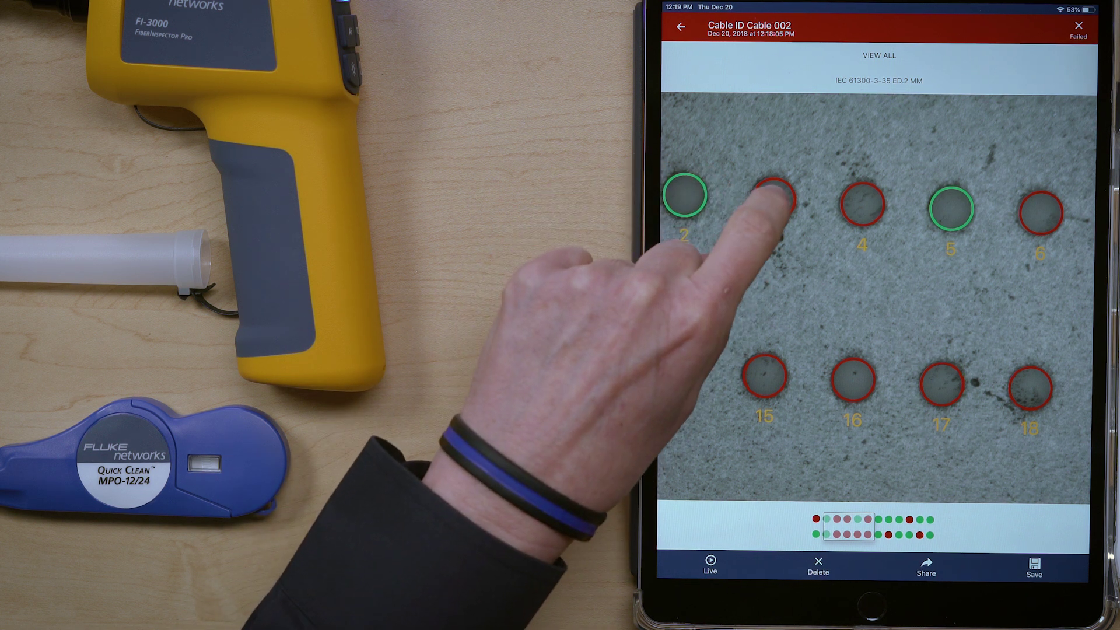
click(773, 202)
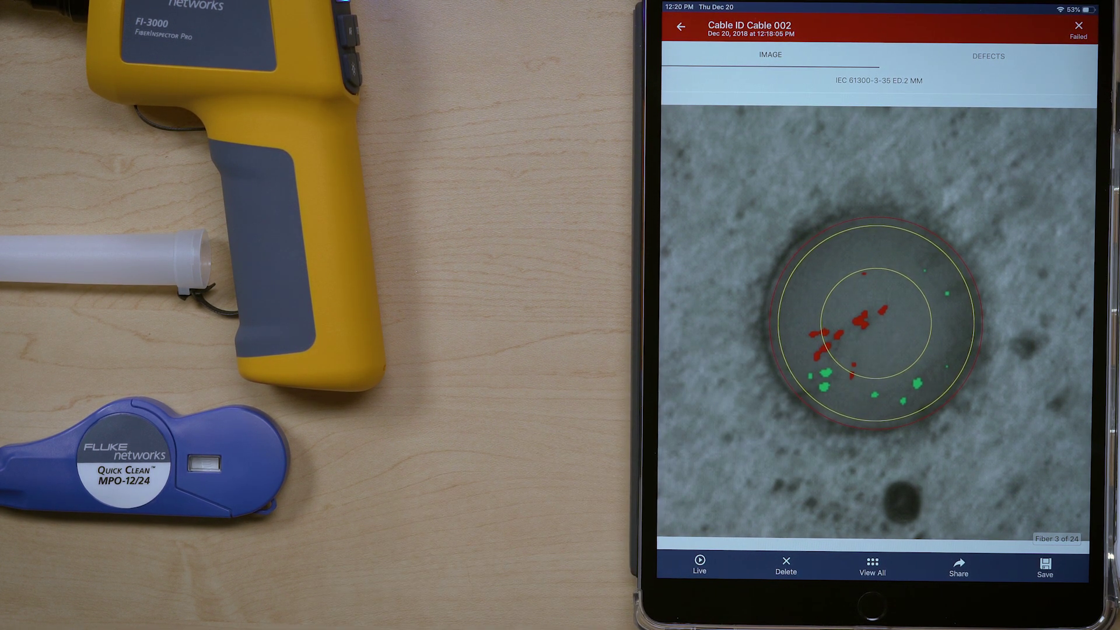
- Swipe through the endfaces of fibers 2 to 10, then go back to View All
drag(800, 476, 1020, 442)
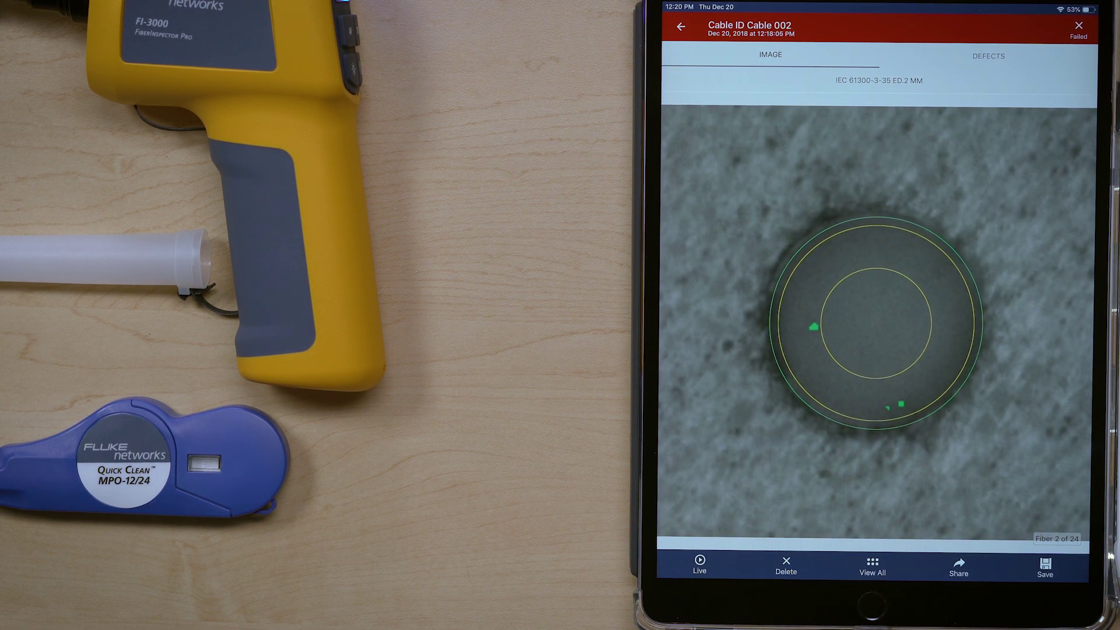
drag(1002, 465, 792, 481)
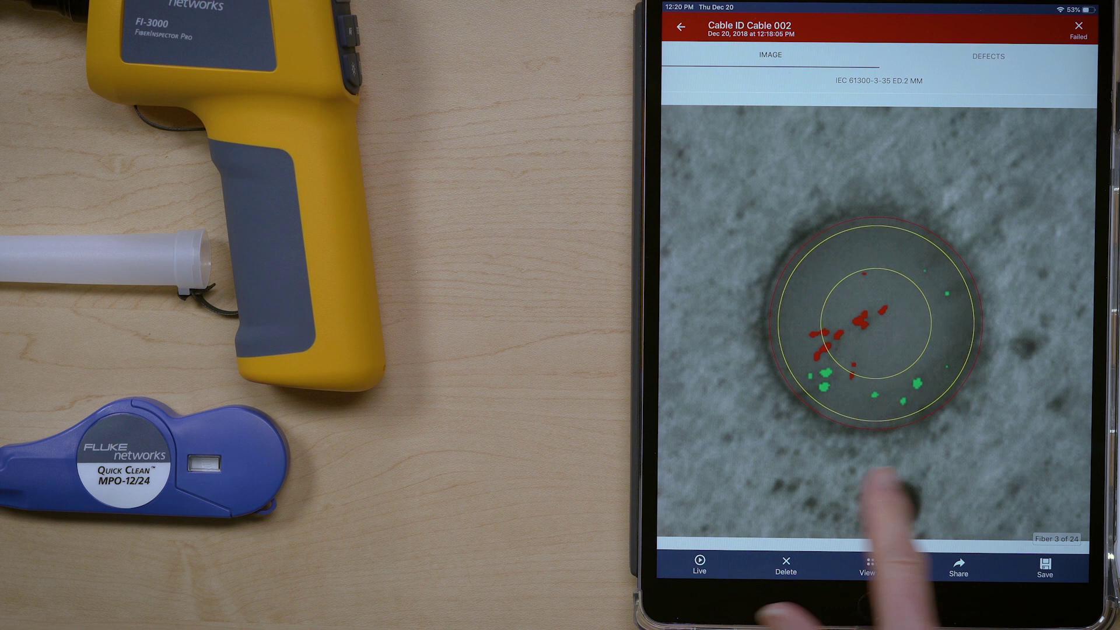
drag(876, 498, 744, 543)
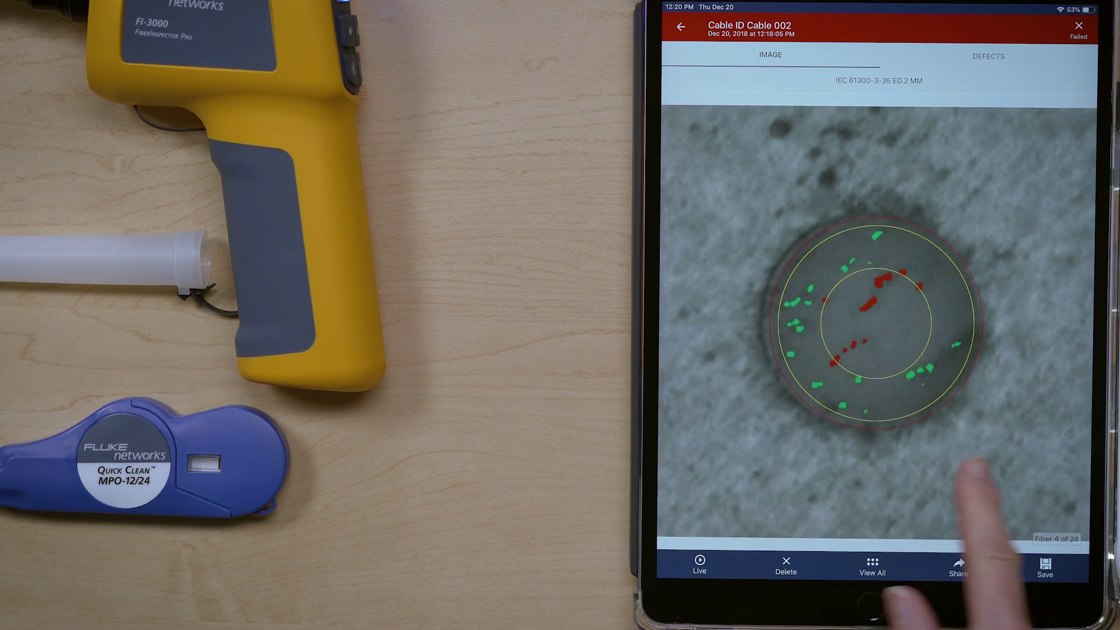
drag(972, 490, 841, 495)
drag(962, 490, 840, 499)
mouse_move(1050, 491)
mouse_down()
mouse_move(911, 516)
mouse_move(919, 482)
mouse_up()
mouse_move(1046, 480)
mouse_down()
mouse_move(946, 512)
mouse_move(902, 503)
mouse_up()
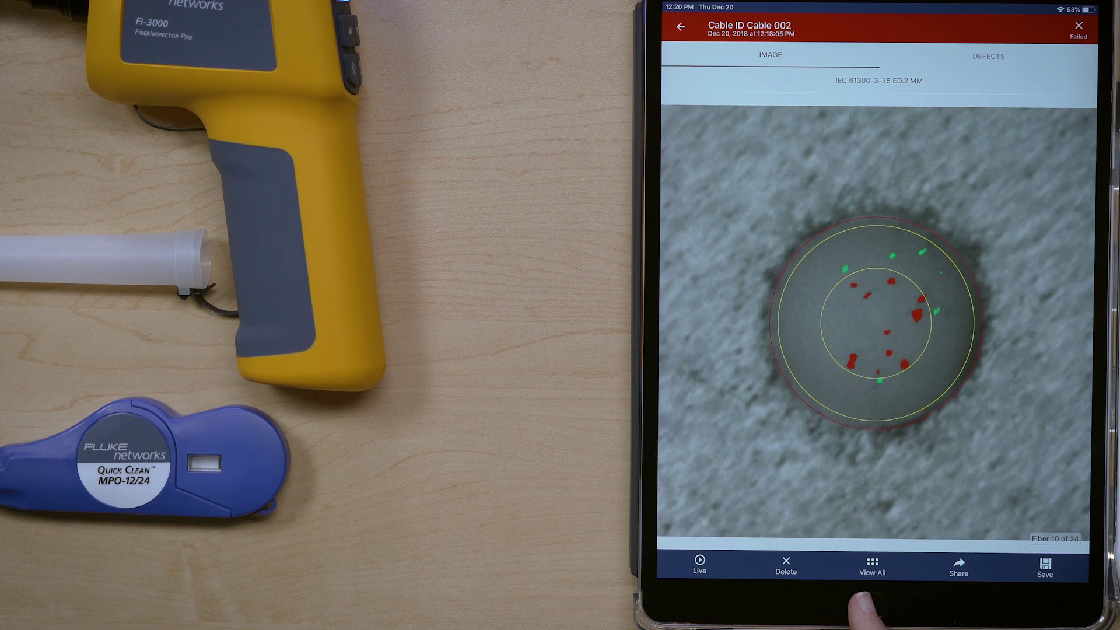
click(873, 565)
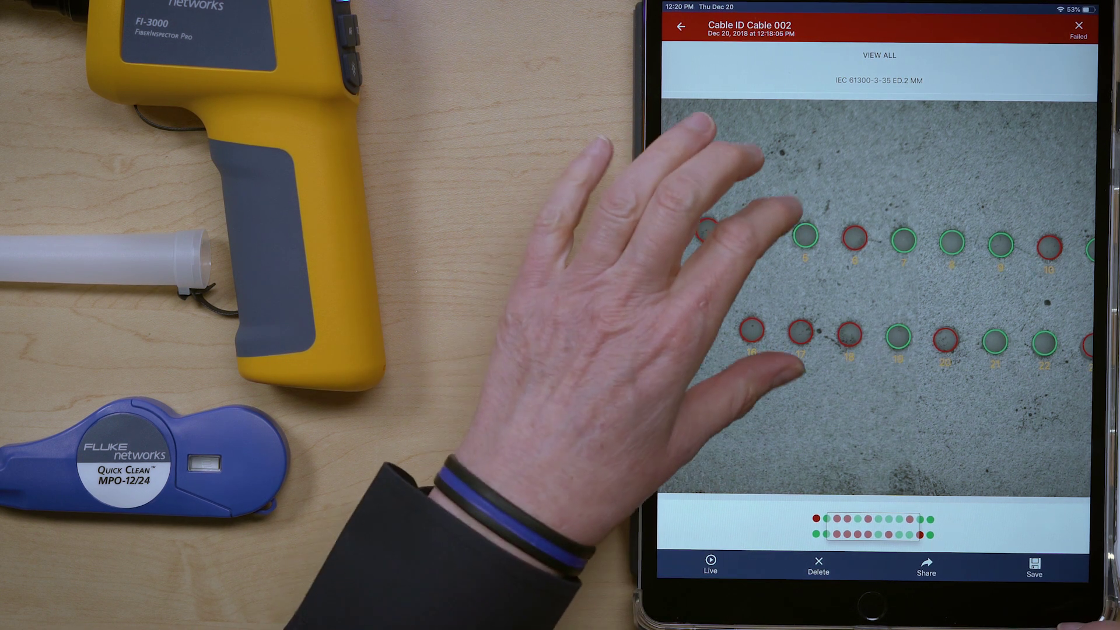
scroll(875, 297, up, 3)
- Choose to share the Cable 002 View All result as a JPEG endface image
mouse_move(962, 306)
mouse_down()
mouse_move(832, 306)
mouse_move(852, 306)
mouse_up()
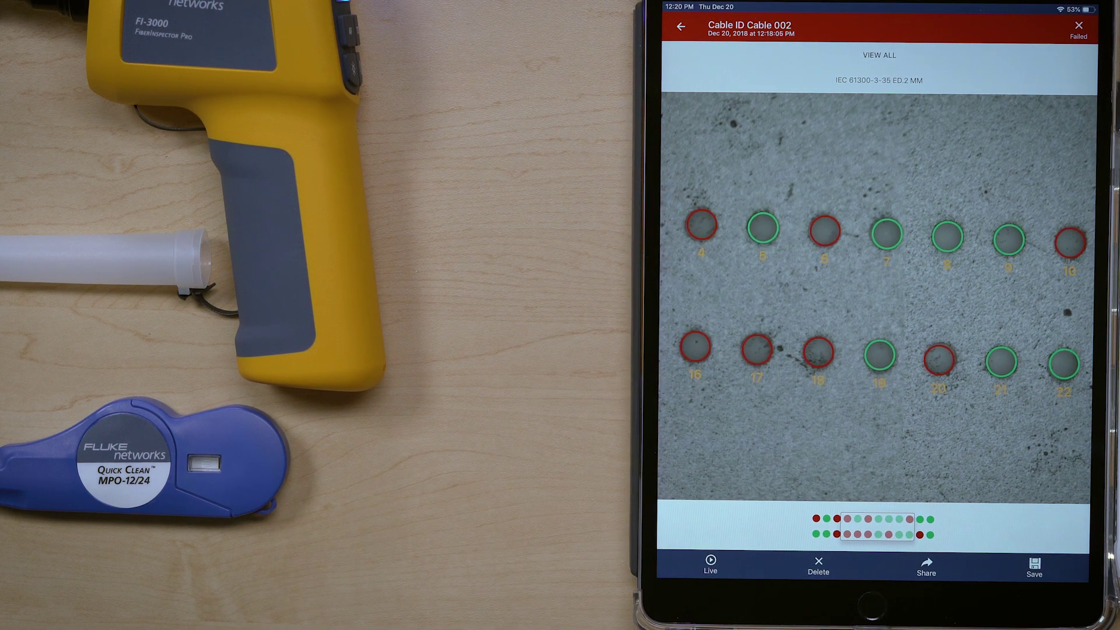
click(926, 567)
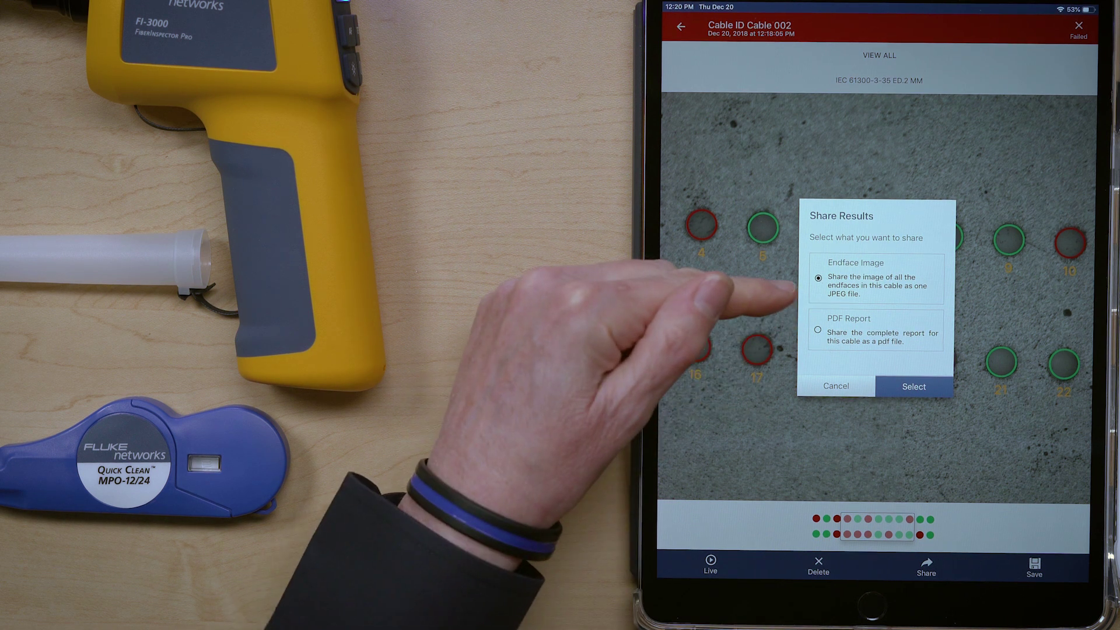
click(840, 331)
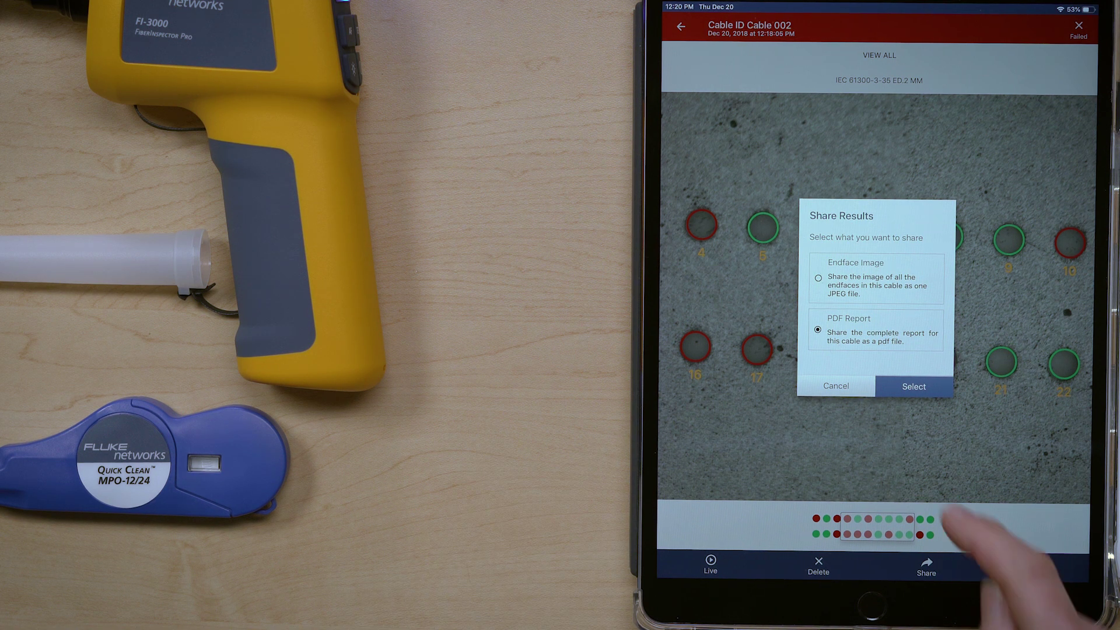
click(836, 282)
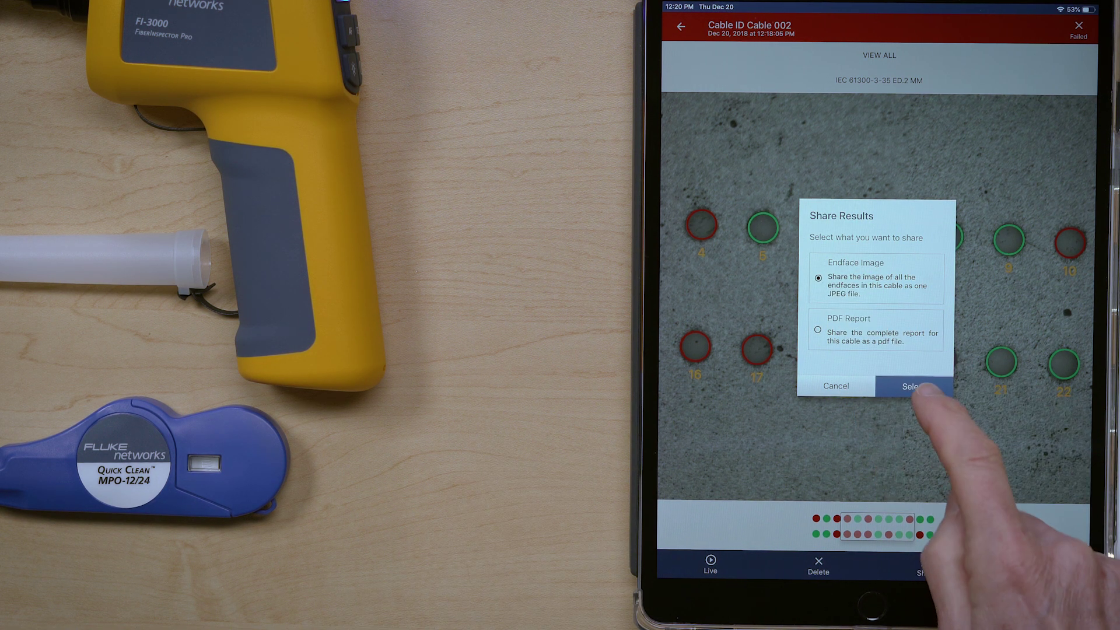
click(914, 386)
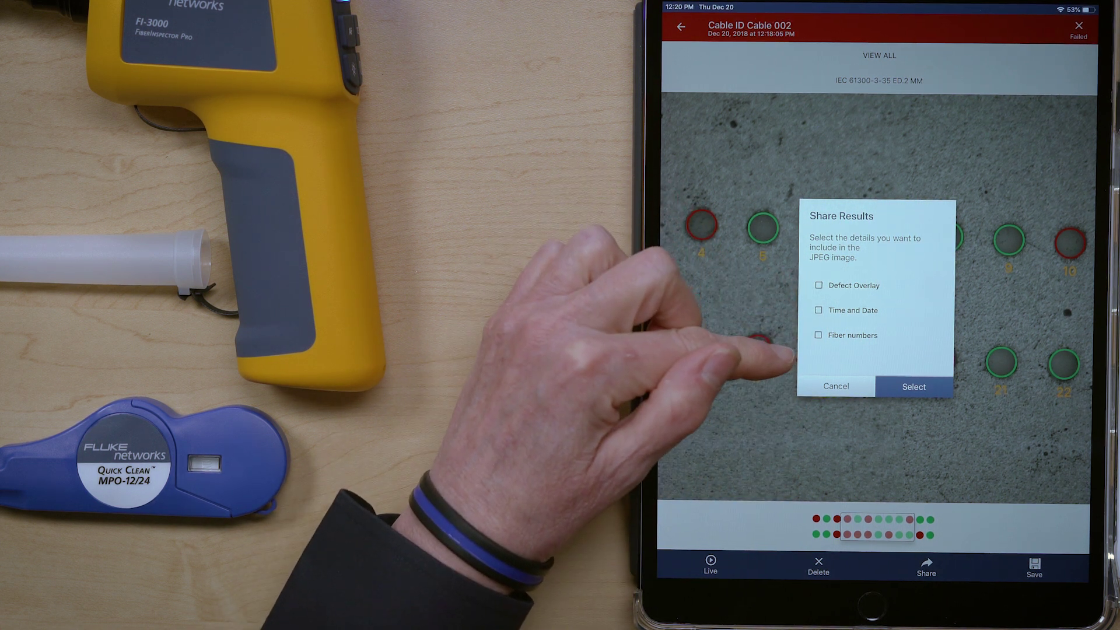
- Include the defect overlay and save the image to the photo library
click(836, 287)
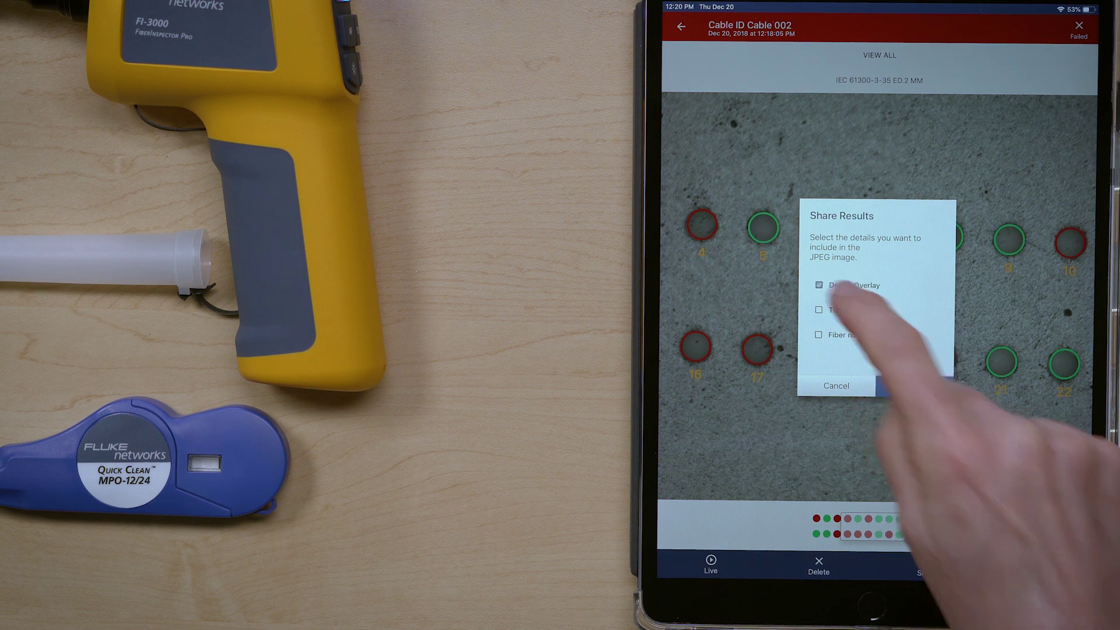
click(915, 387)
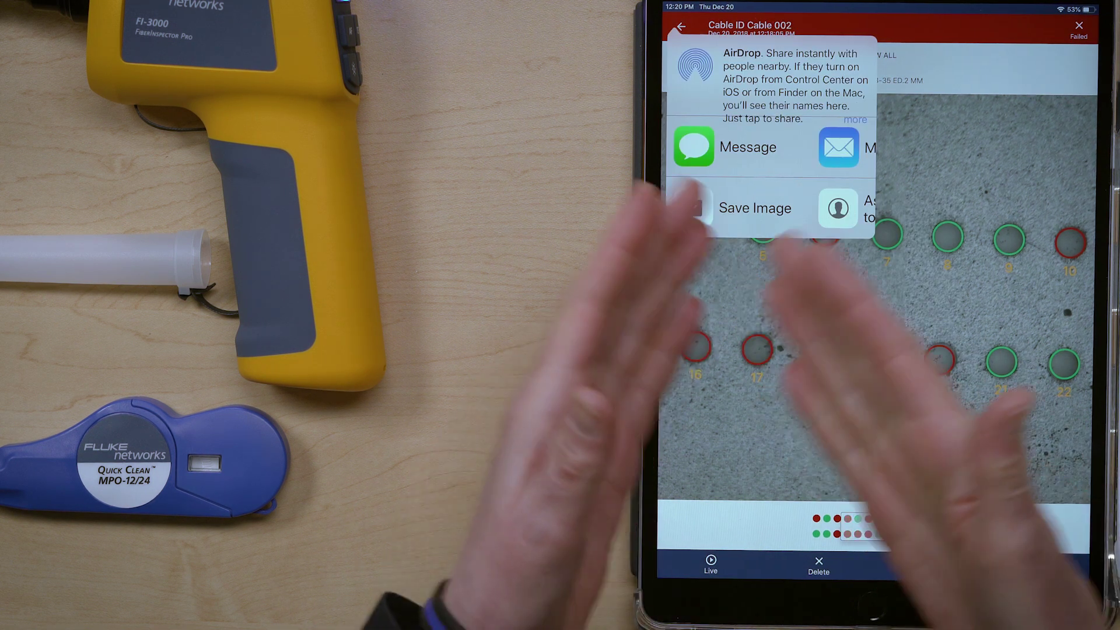
drag(754, 147, 674, 147)
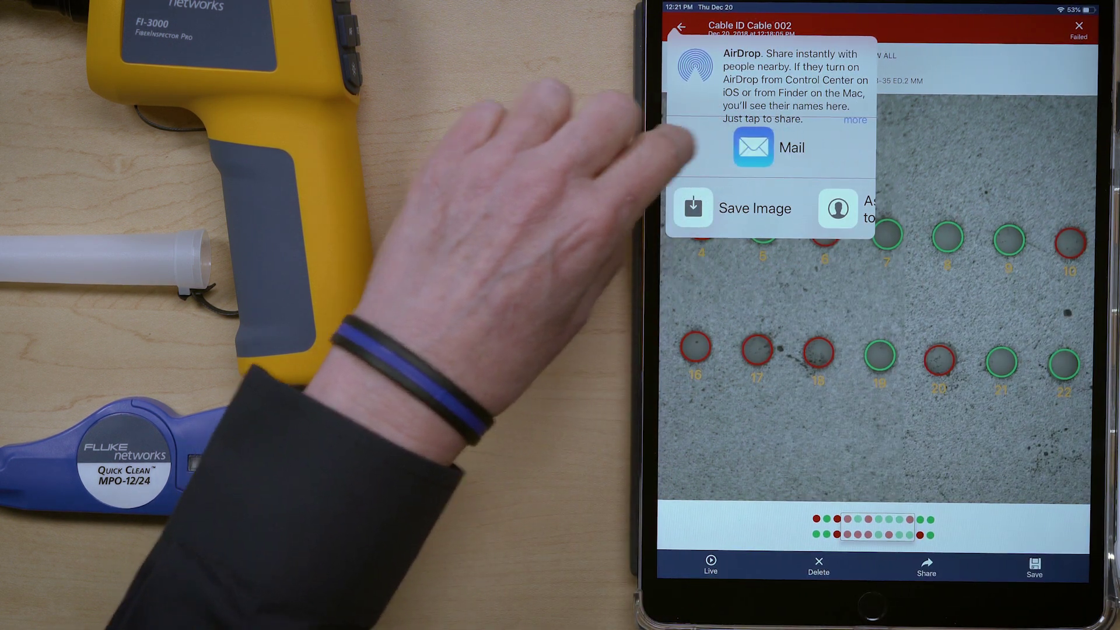
drag(752, 148, 683, 147)
mouse_move(788, 145)
mouse_down()
mouse_move(719, 140)
mouse_move(770, 147)
mouse_up()
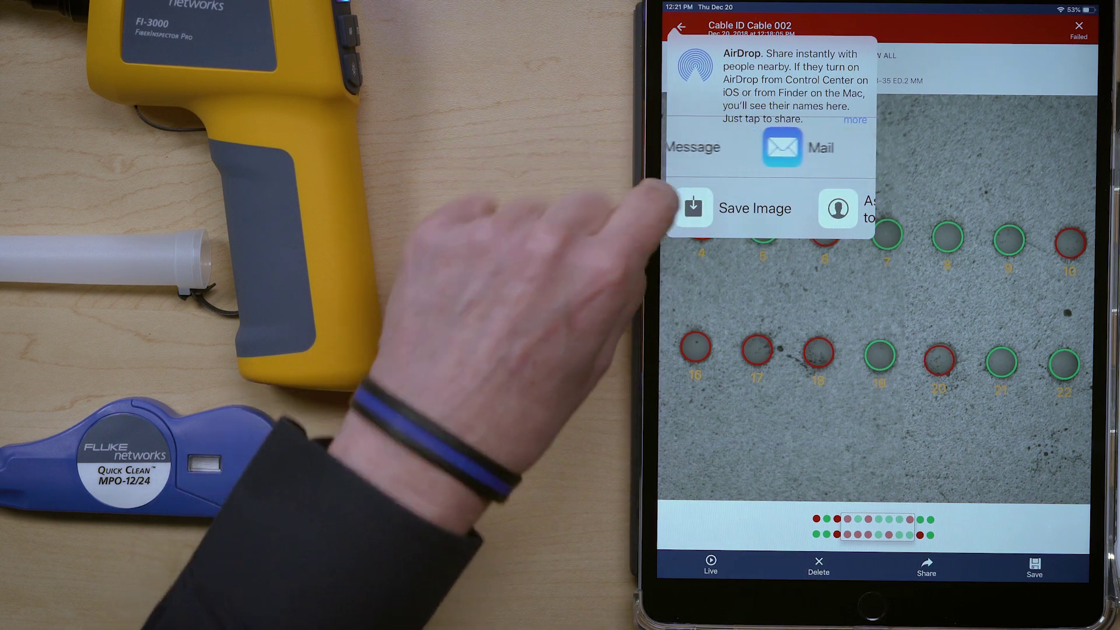
click(693, 207)
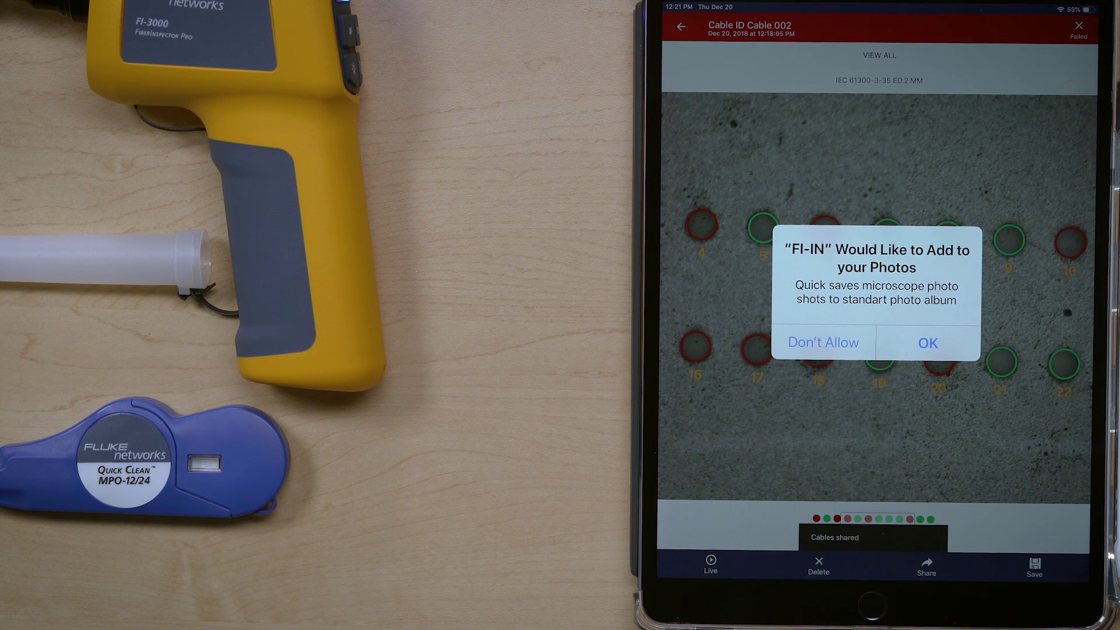
- Grant Photos access, save Cable 002 into New Project, and return to Live View for Cable 003
click(936, 344)
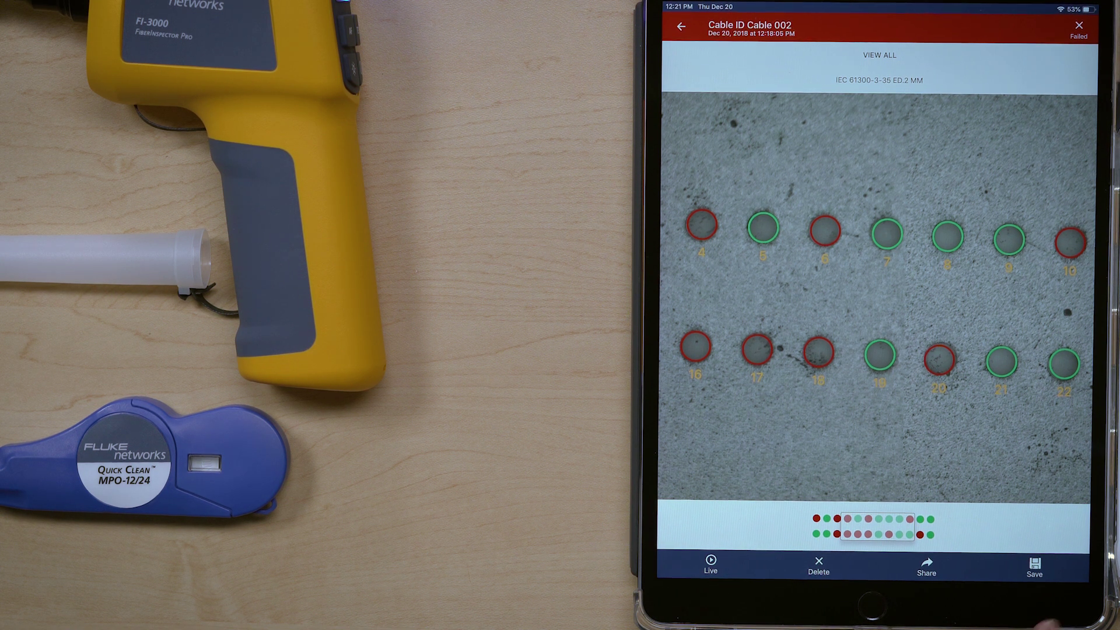
click(1035, 567)
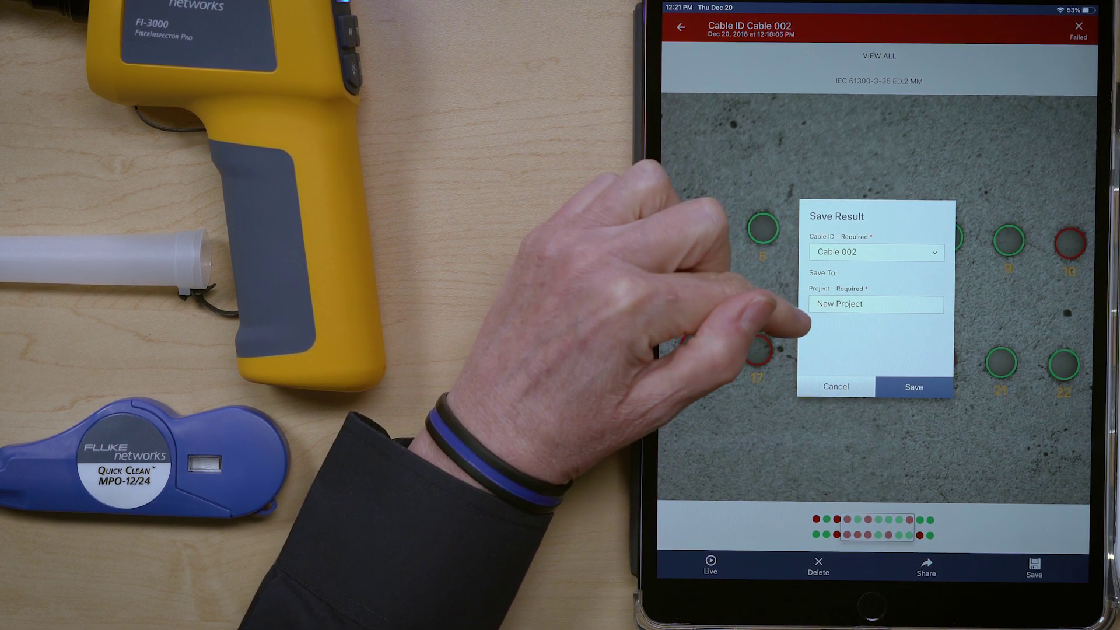
click(910, 385)
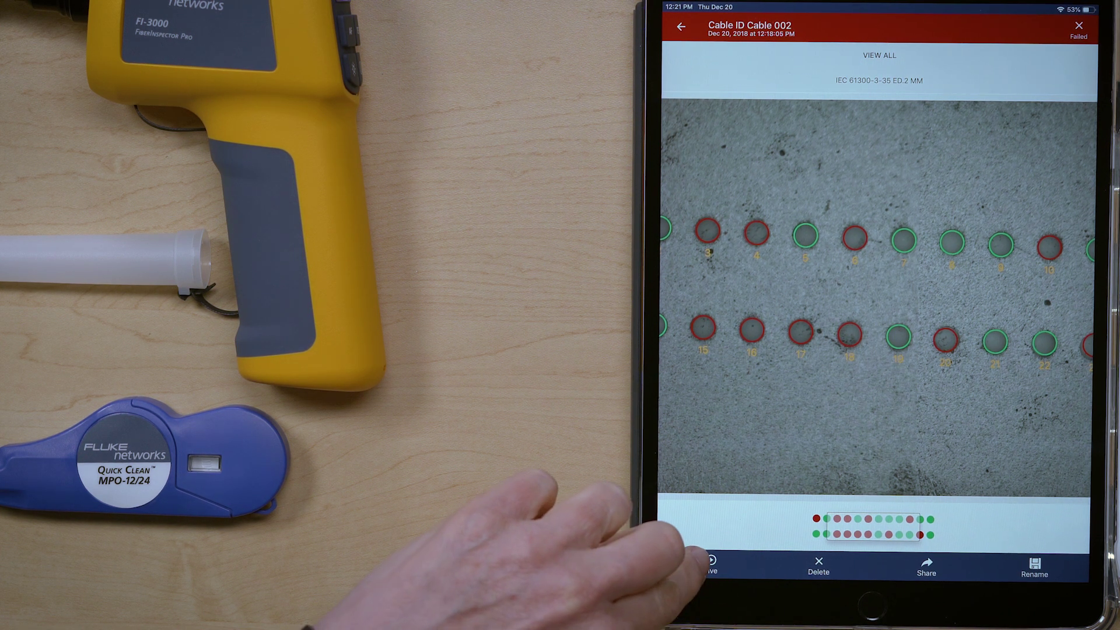
click(709, 567)
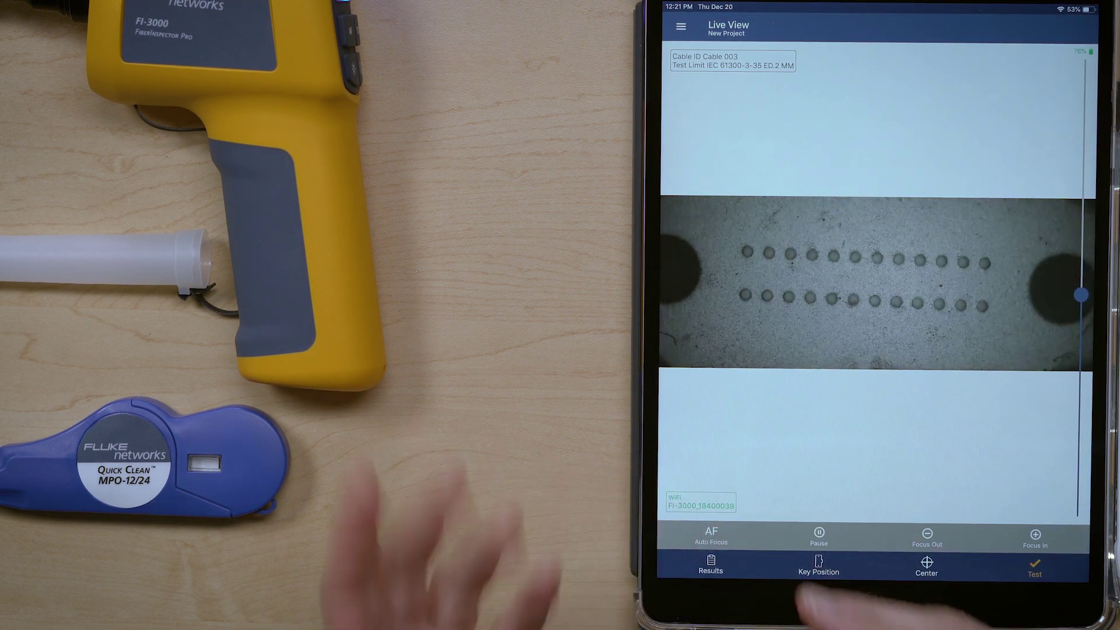